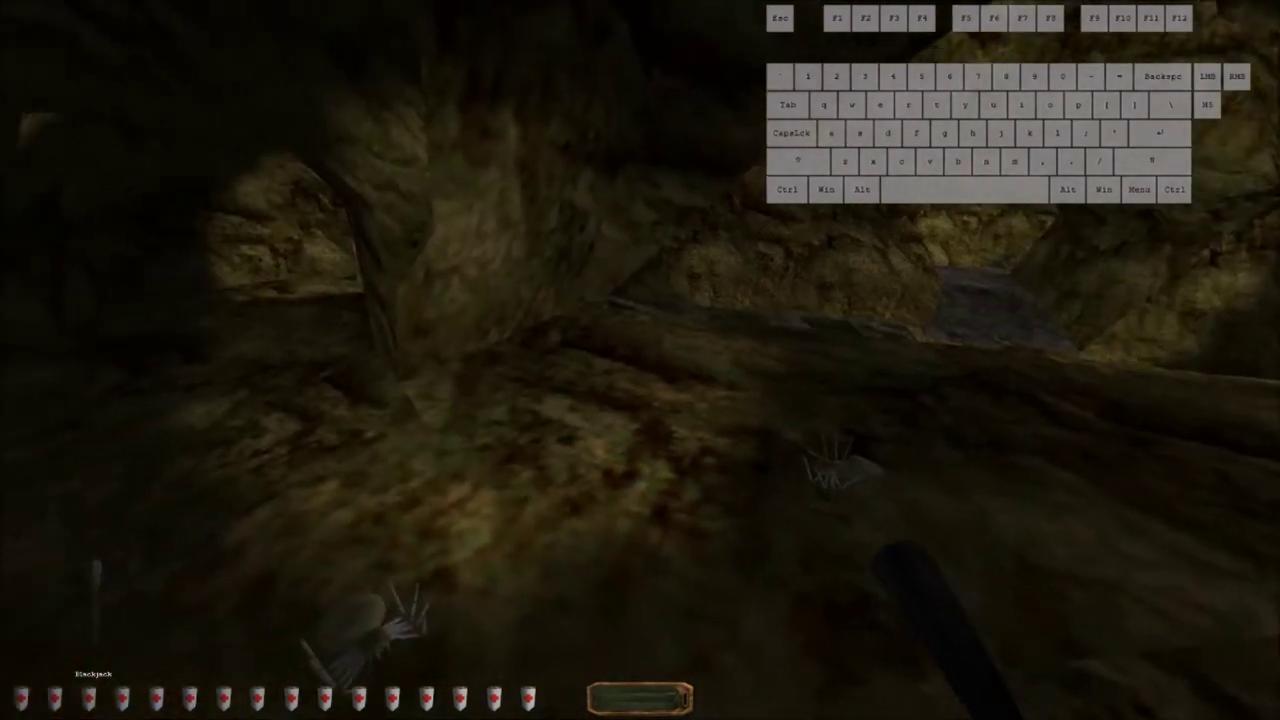
Walk forward through the cave passage, veering toward the lit rock wall
{"action": "key", "text": "w"}
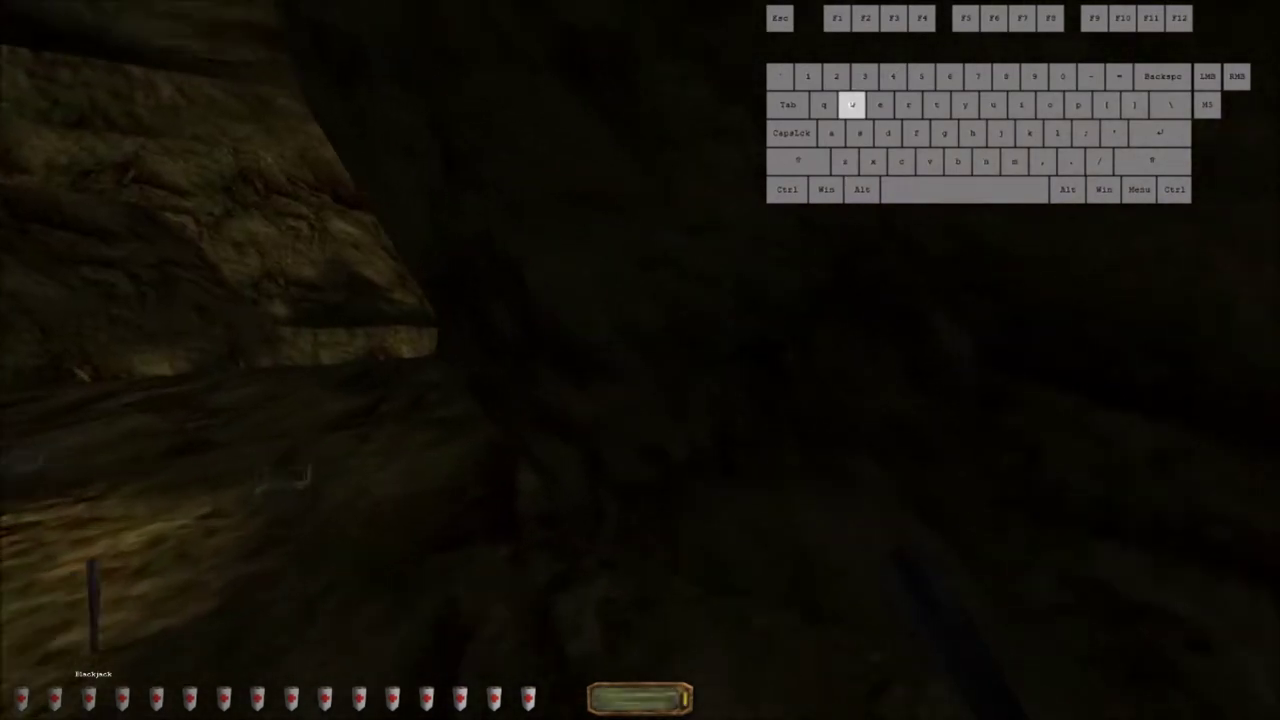
{"action": "key", "text": "d"}
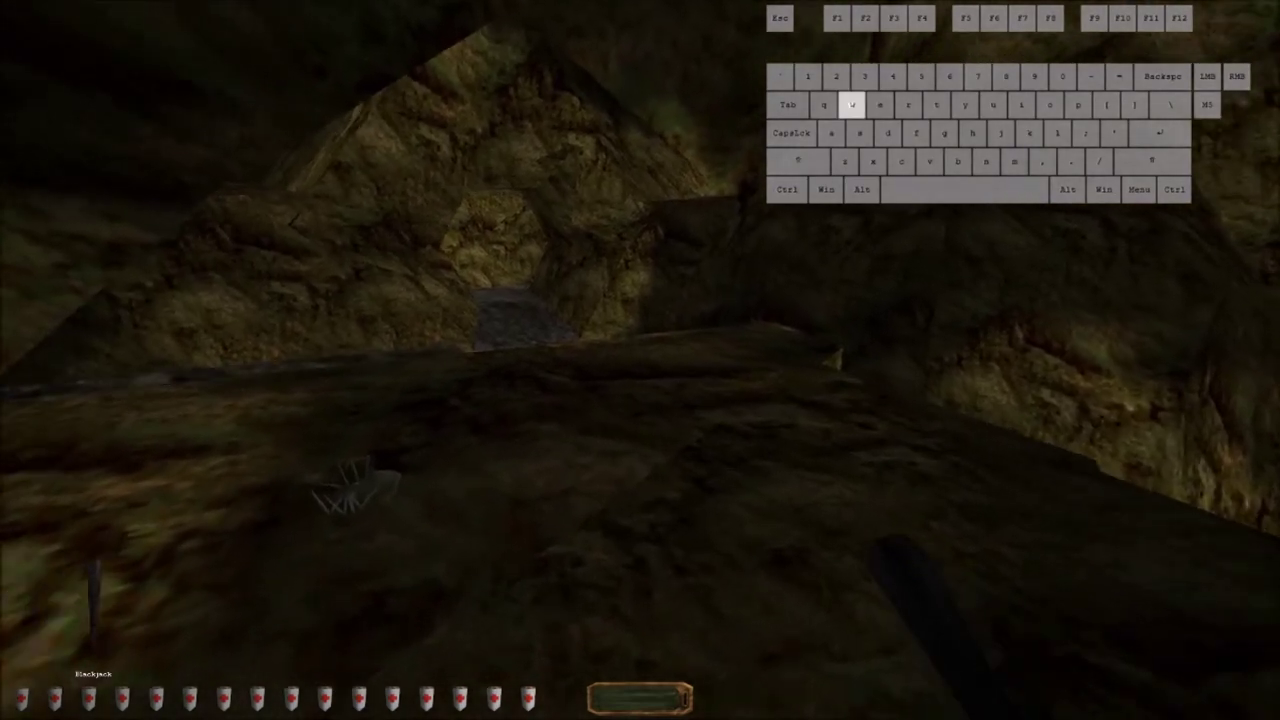
{"action": "key", "text": "w"}
{"action": "key", "text": "a"}
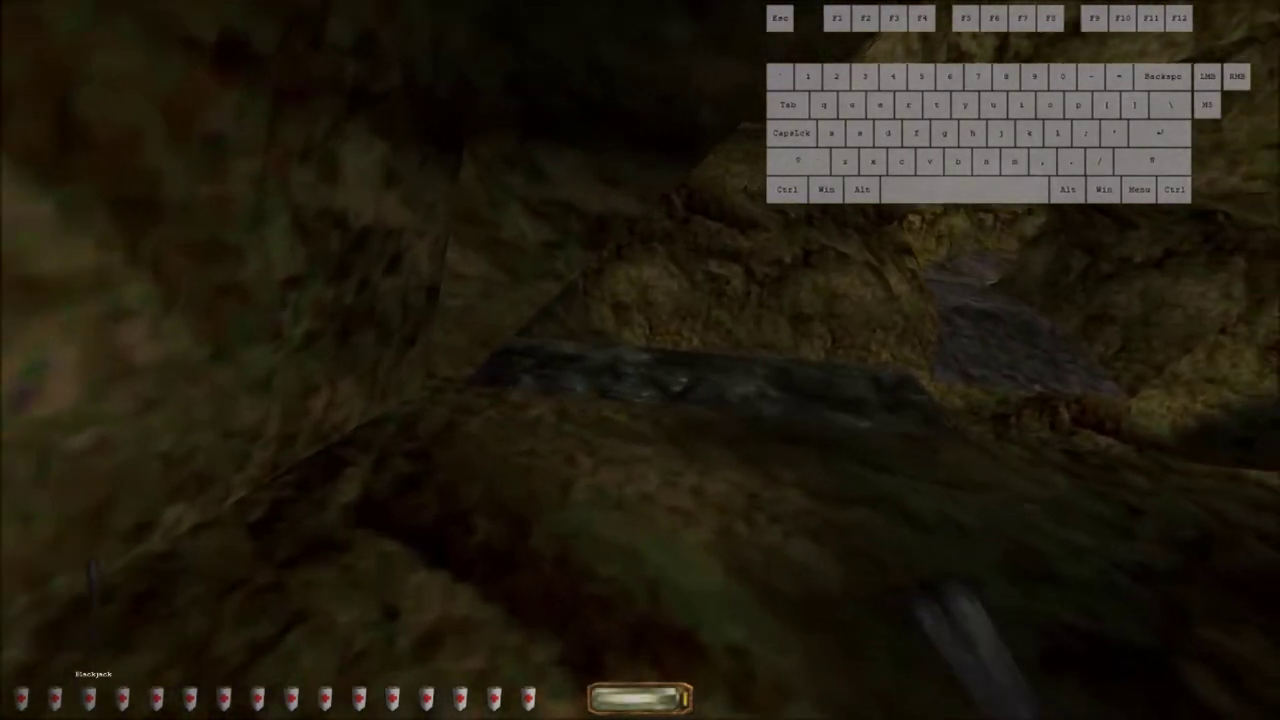
{"action": "key", "text": "d"}
{"action": "key", "text": "w"}
Edge along the ledge, away from the drop, to line up above the stone blocks
{"action": "key", "text": "d"}
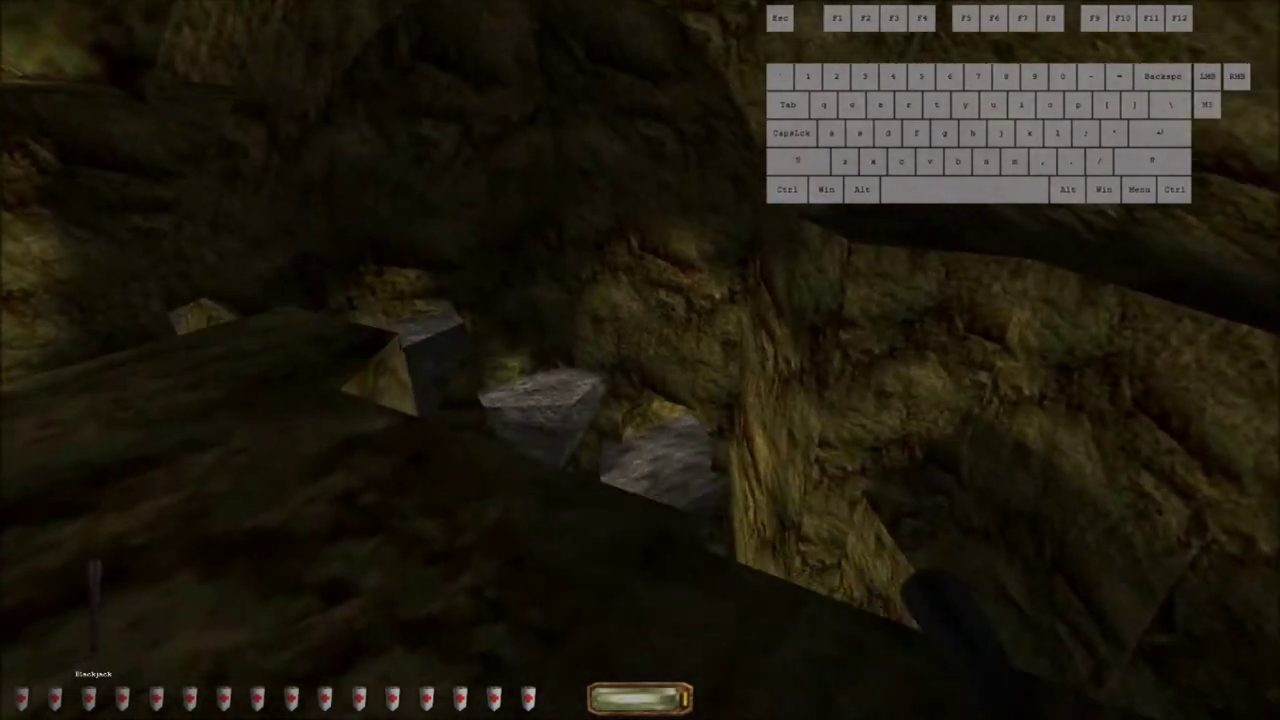
{"action": "key", "text": "a"}
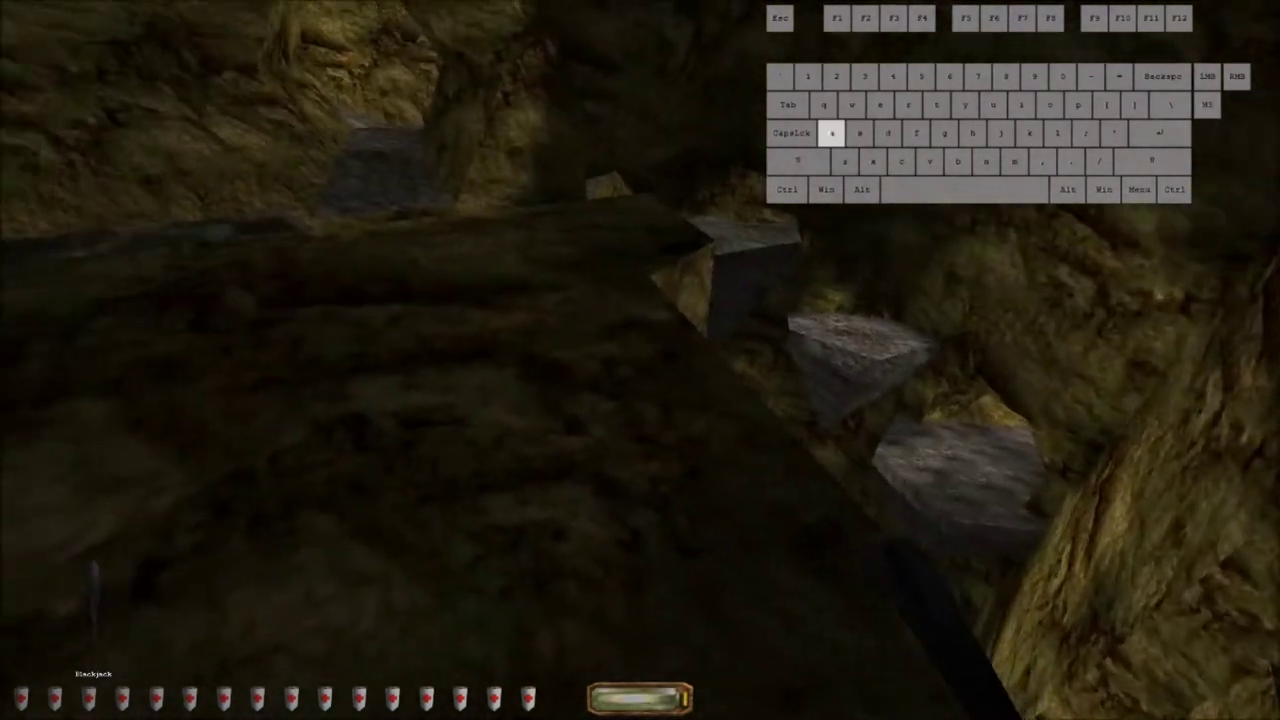
{"action": "key", "text": "w"}
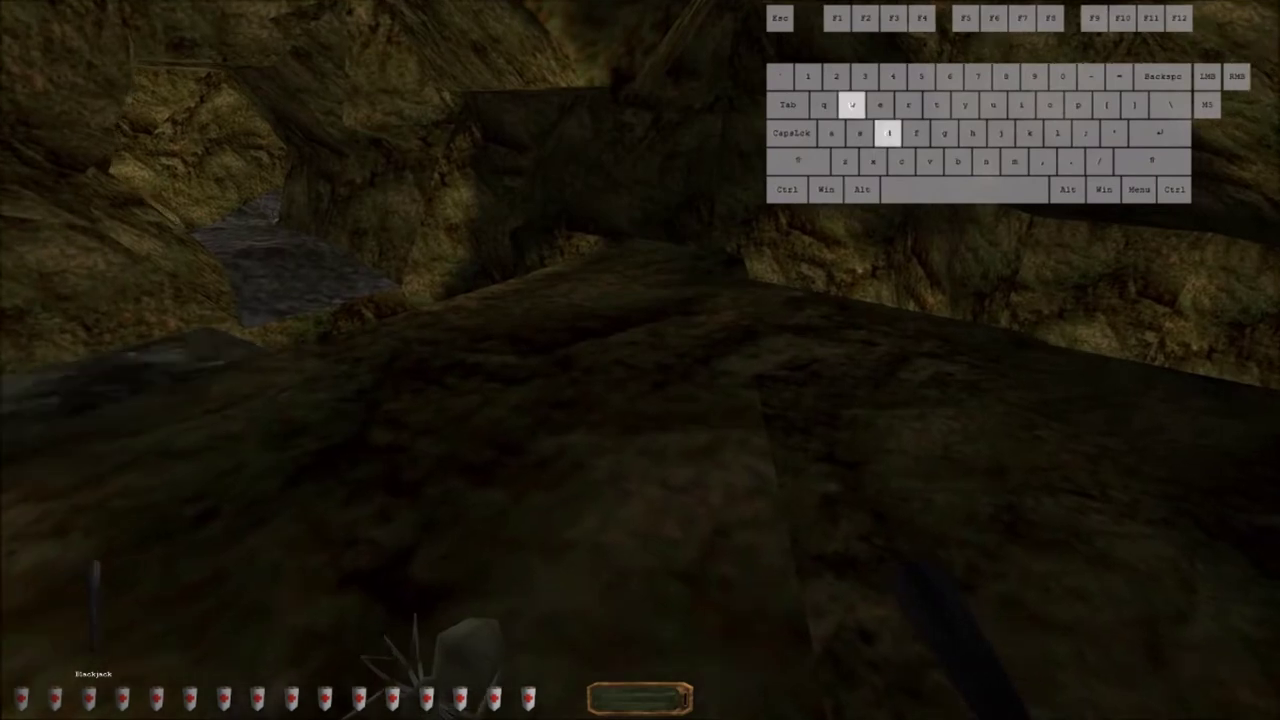
{"action": "key", "text": "a"}
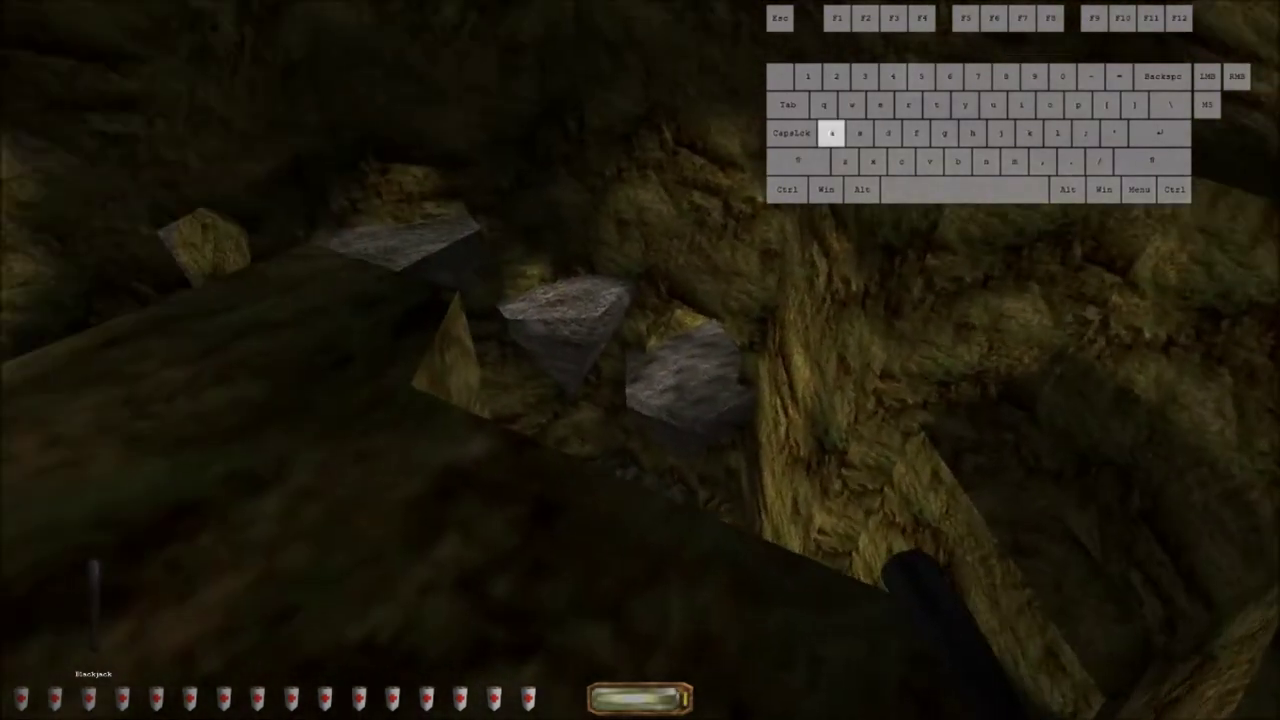
{"action": "key", "text": "s"}
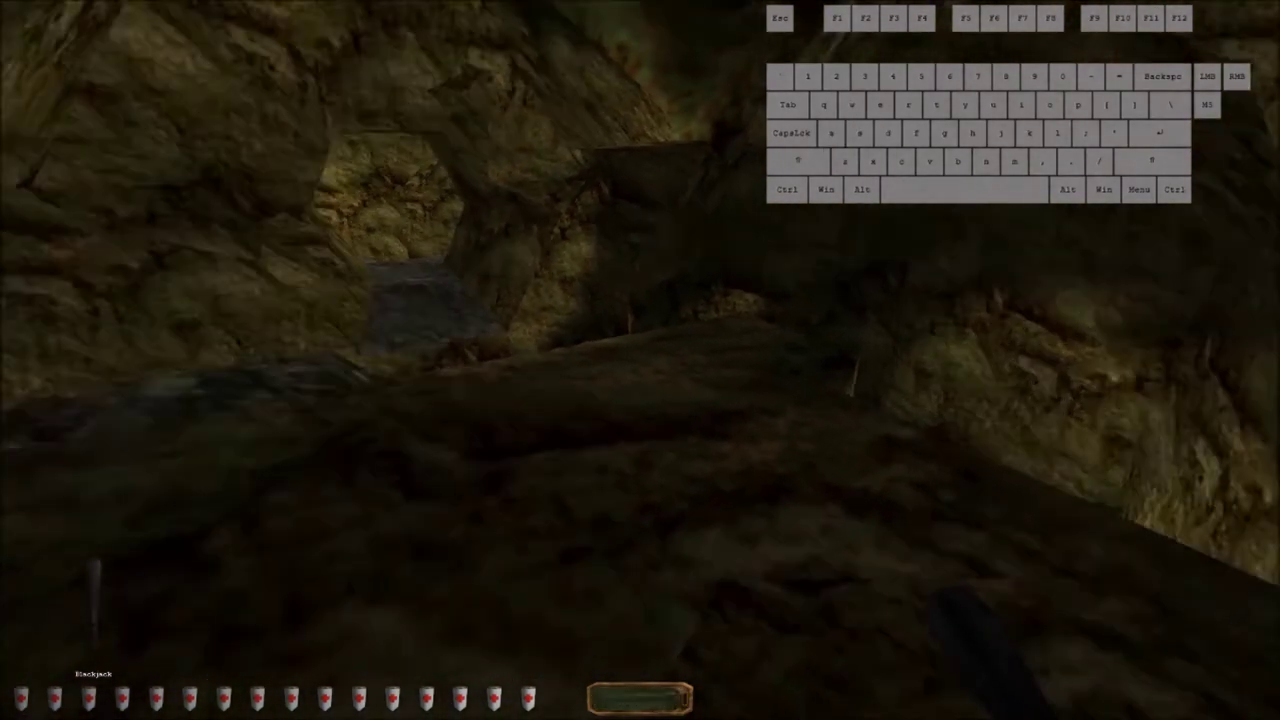
{"action": "key", "text": "a"}
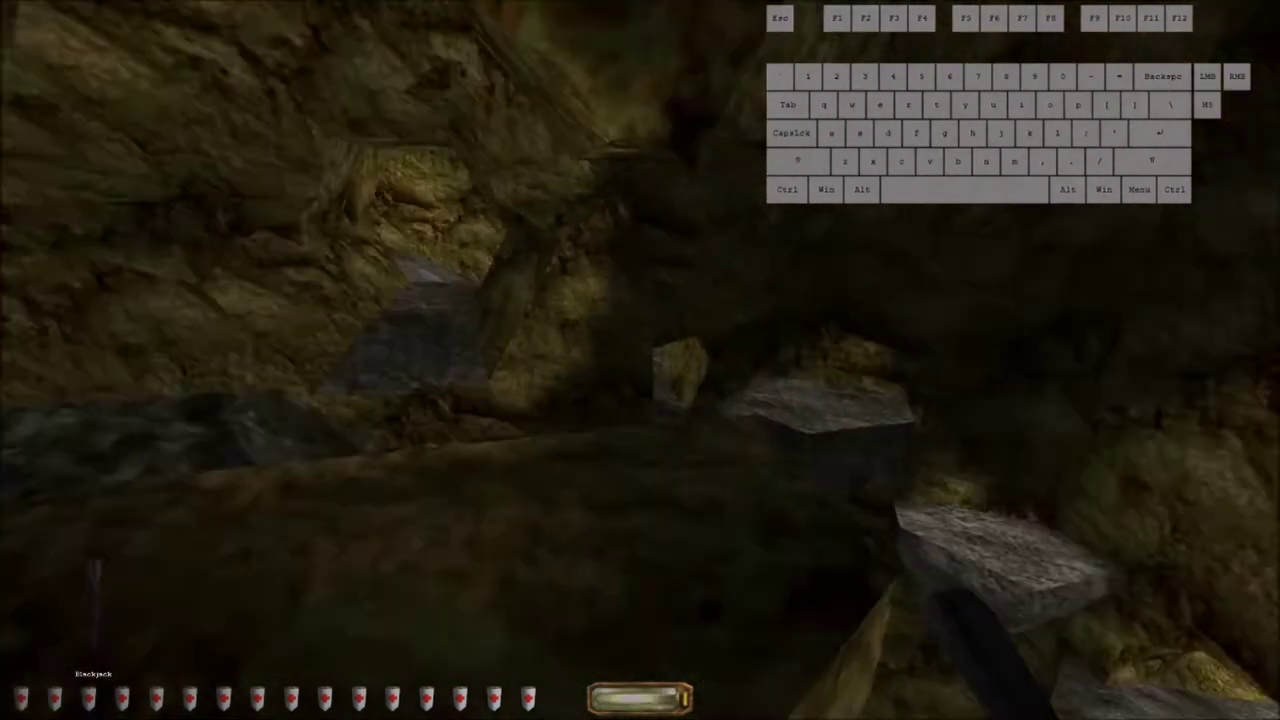
{"action": "key", "text": "a"}
Hold the blackjack raised, move into the dark cave and jump forward
{"action": "left_click", "coordinate": [640, 360]}
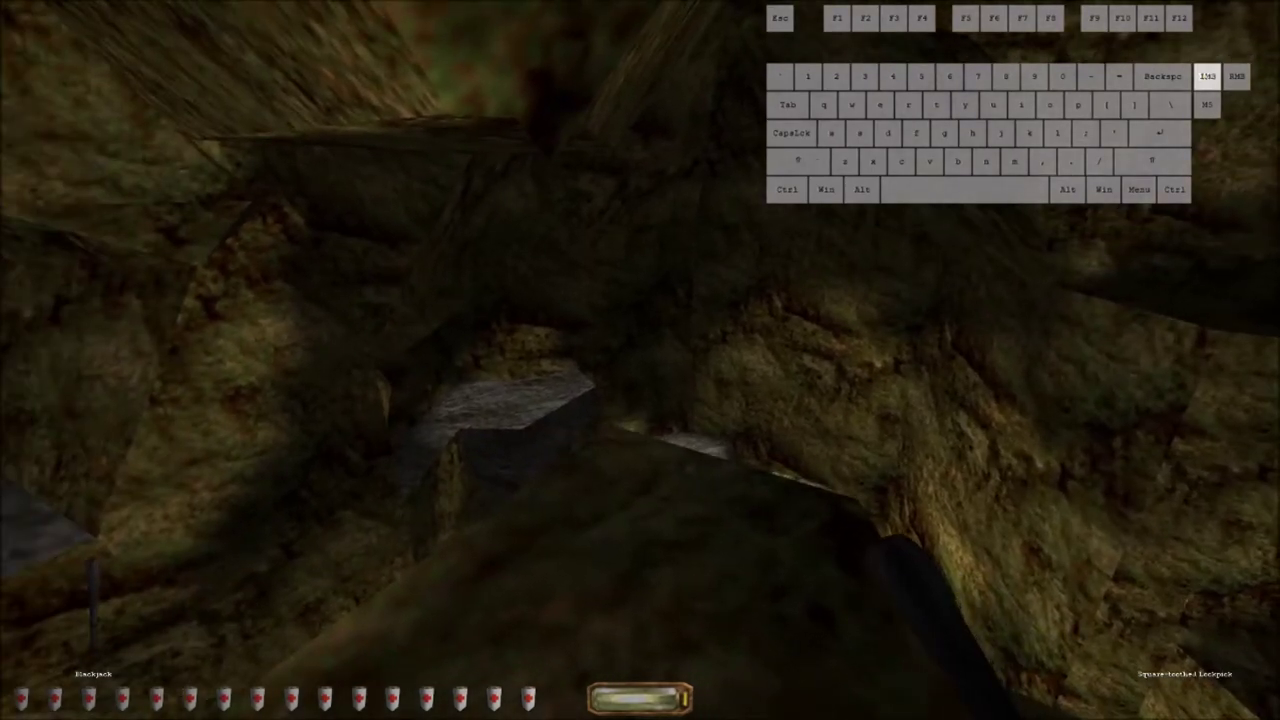
{"action": "key", "text": "a"}
{"action": "key", "text": "w"}
{"action": "key", "text": "d"}
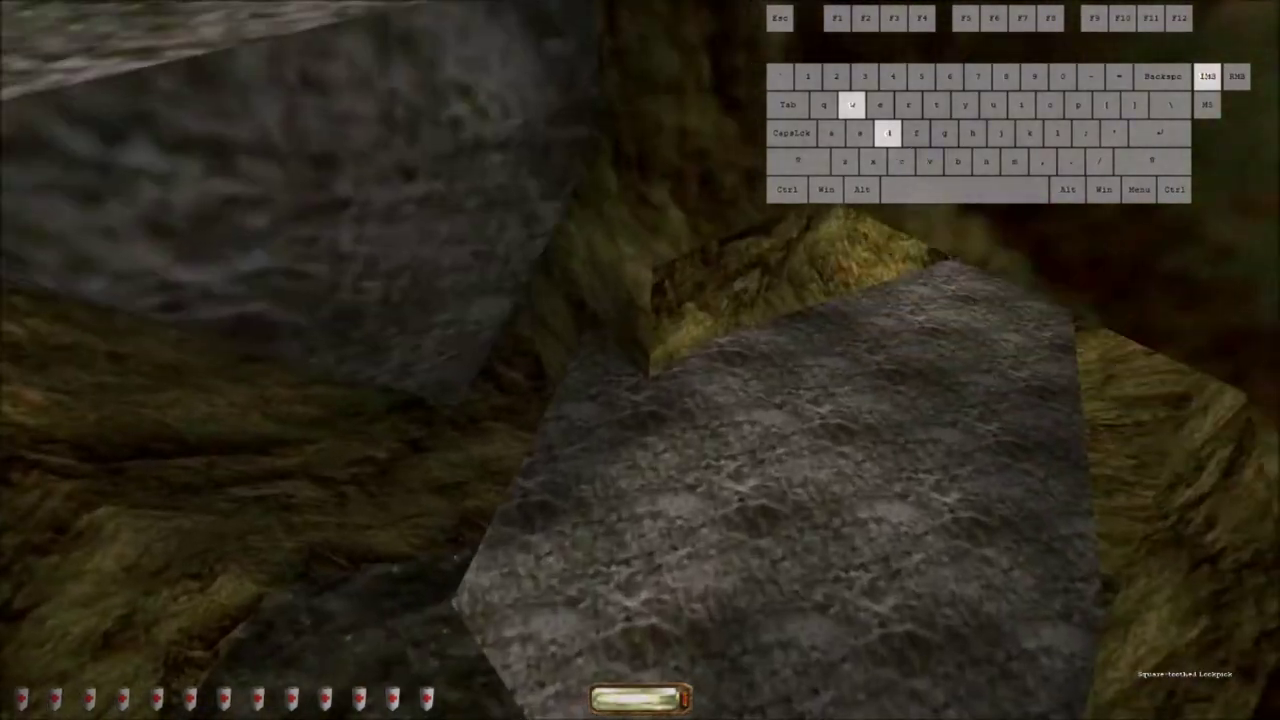
{"action": "key", "text": "w"}
{"action": "key", "text": "a"}
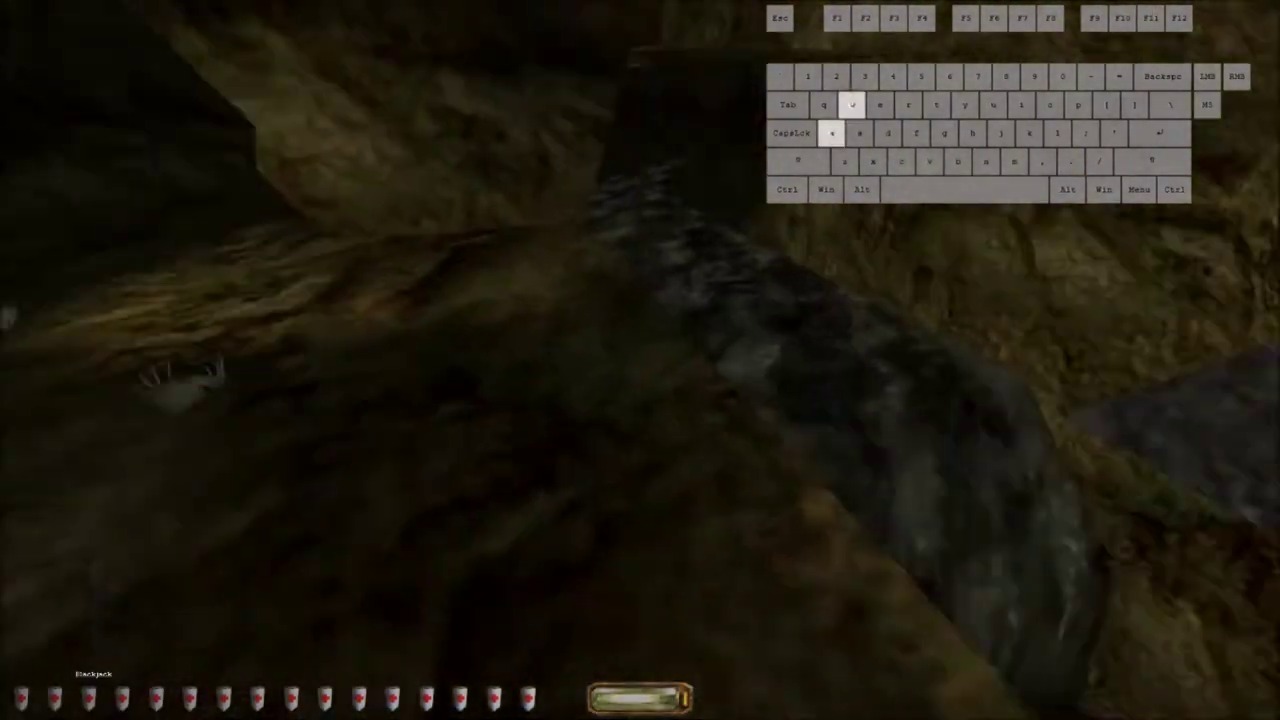
{"action": "key", "text": "space"}
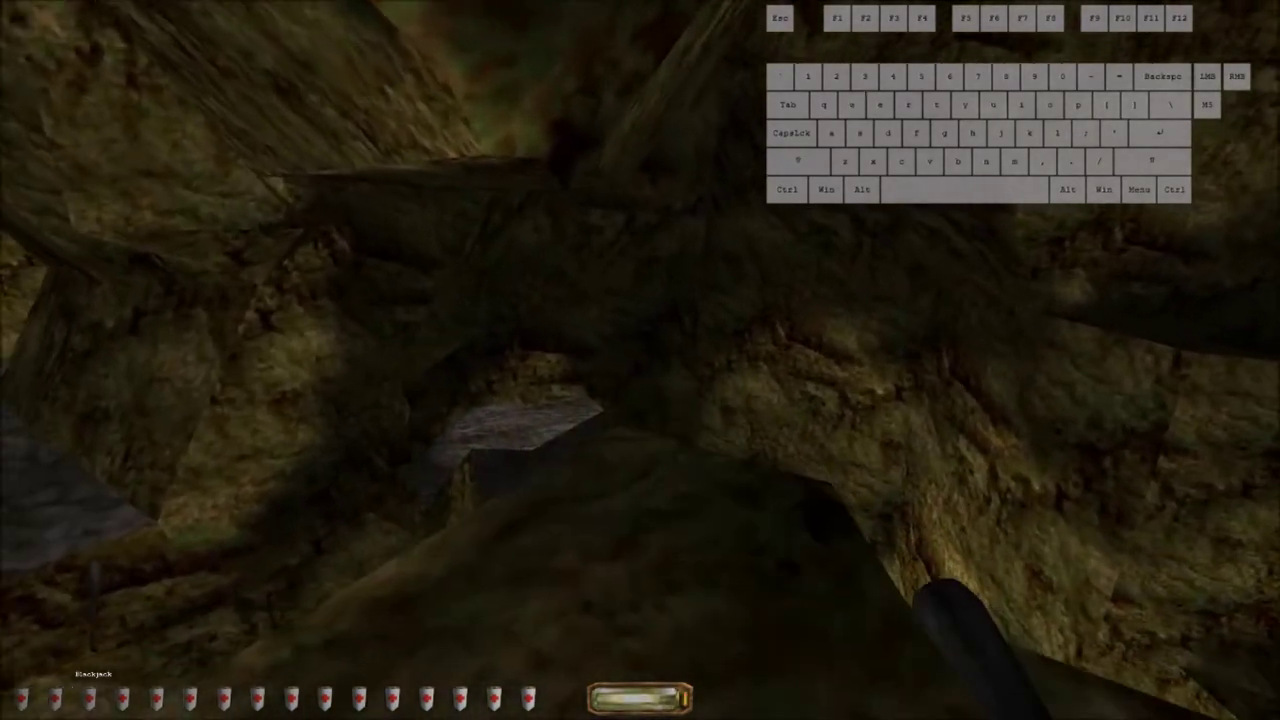
Swing the blackjack, then jump up onto the cave rocks
{"action": "left_click", "coordinate": [640, 360]}
{"action": "key", "text": "w"}
{"action": "key", "text": "d"}
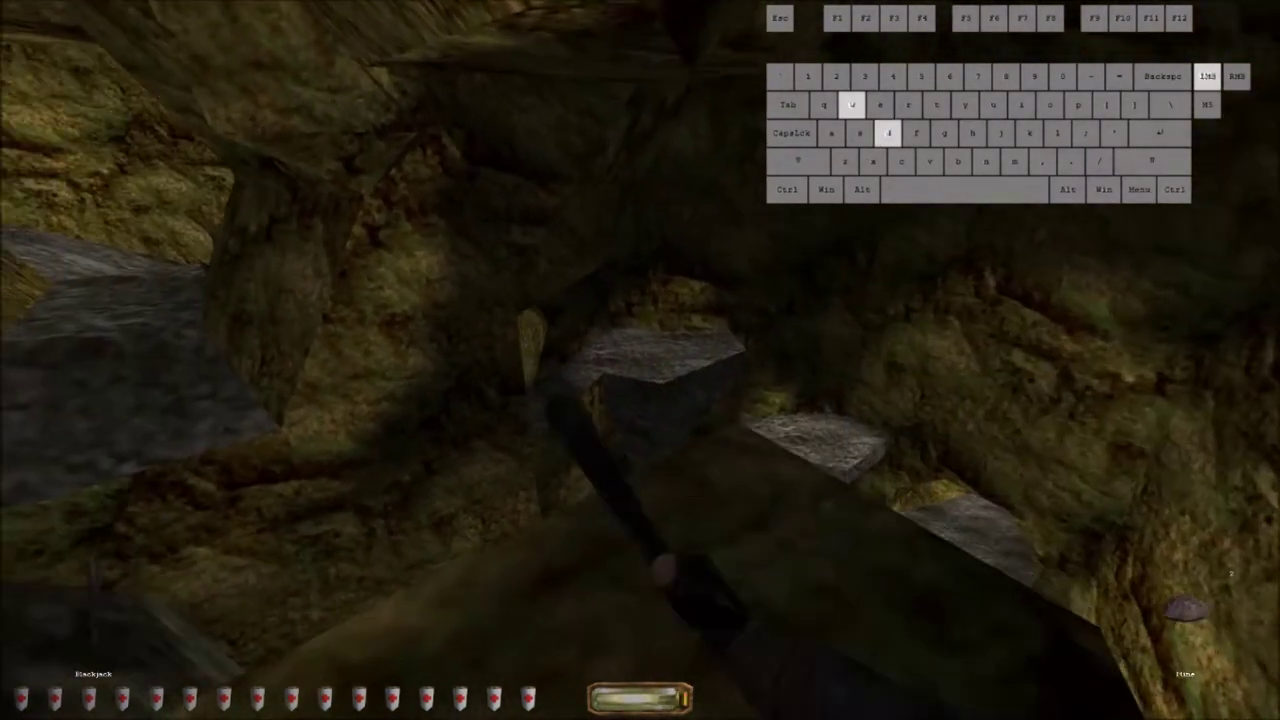
{"action": "key", "text": "space"}
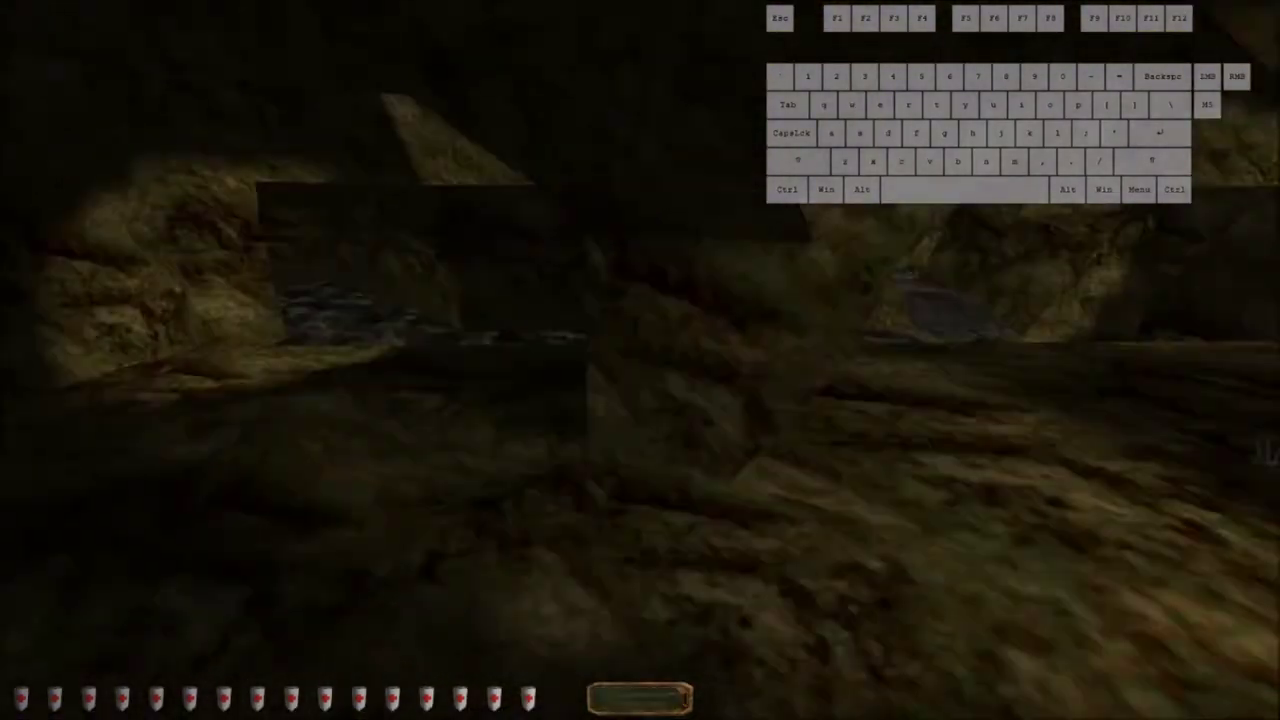
Walk the winding cave to a ledge, raising the blackjack and stepping back from the edge
{"action": "key", "text": "w"}
{"action": "key", "text": "d"}
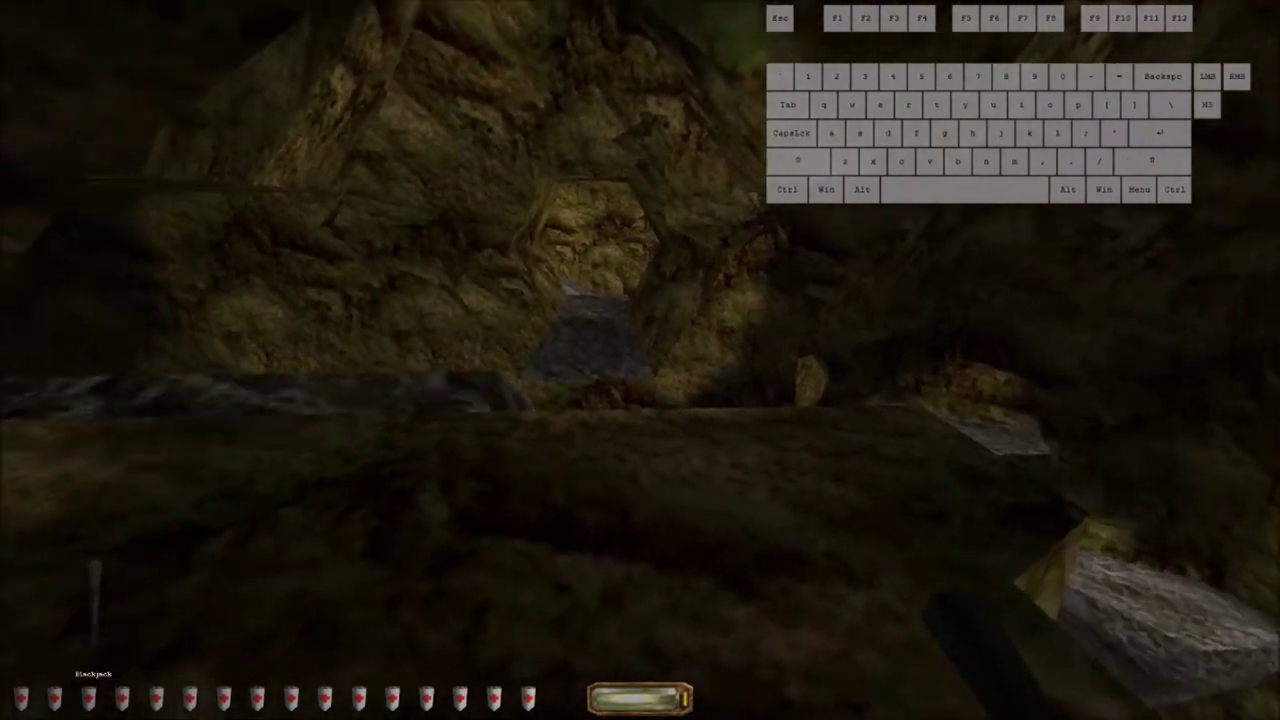
{"action": "key", "text": "w"}
{"action": "key", "text": "a"}
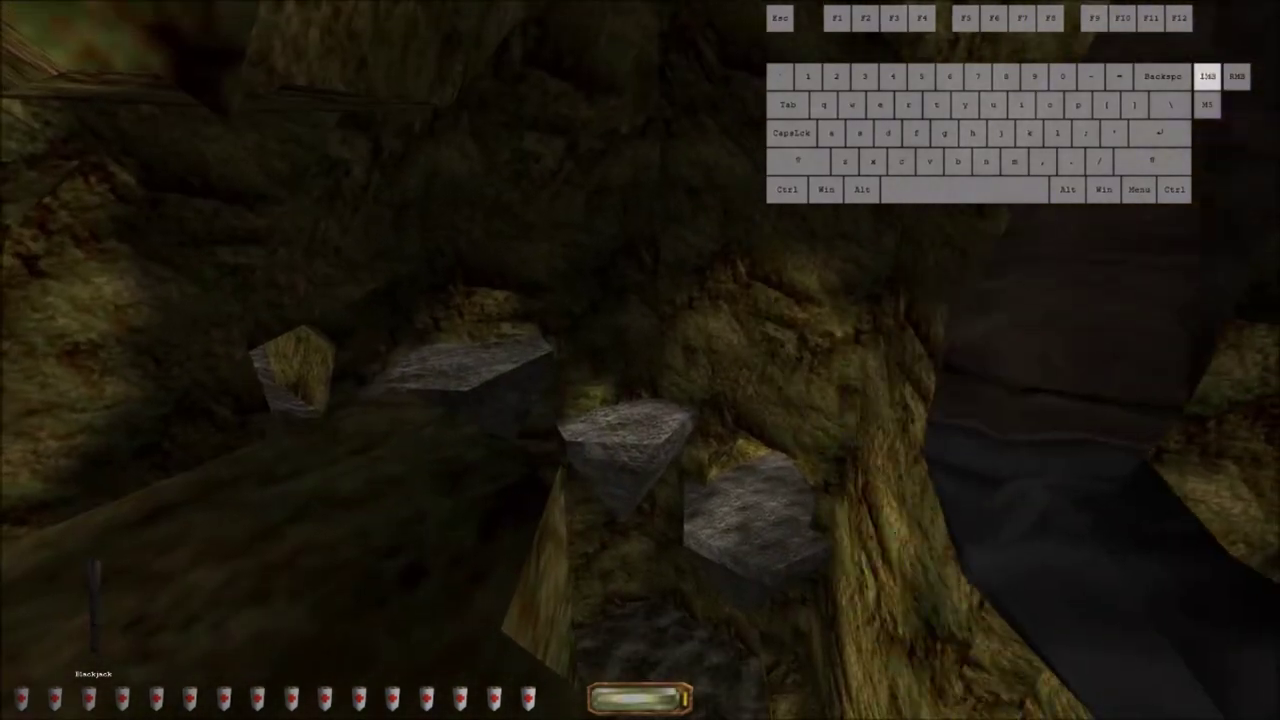
{"action": "key", "text": "a"}
{"action": "left_click", "coordinate": [640, 360]}
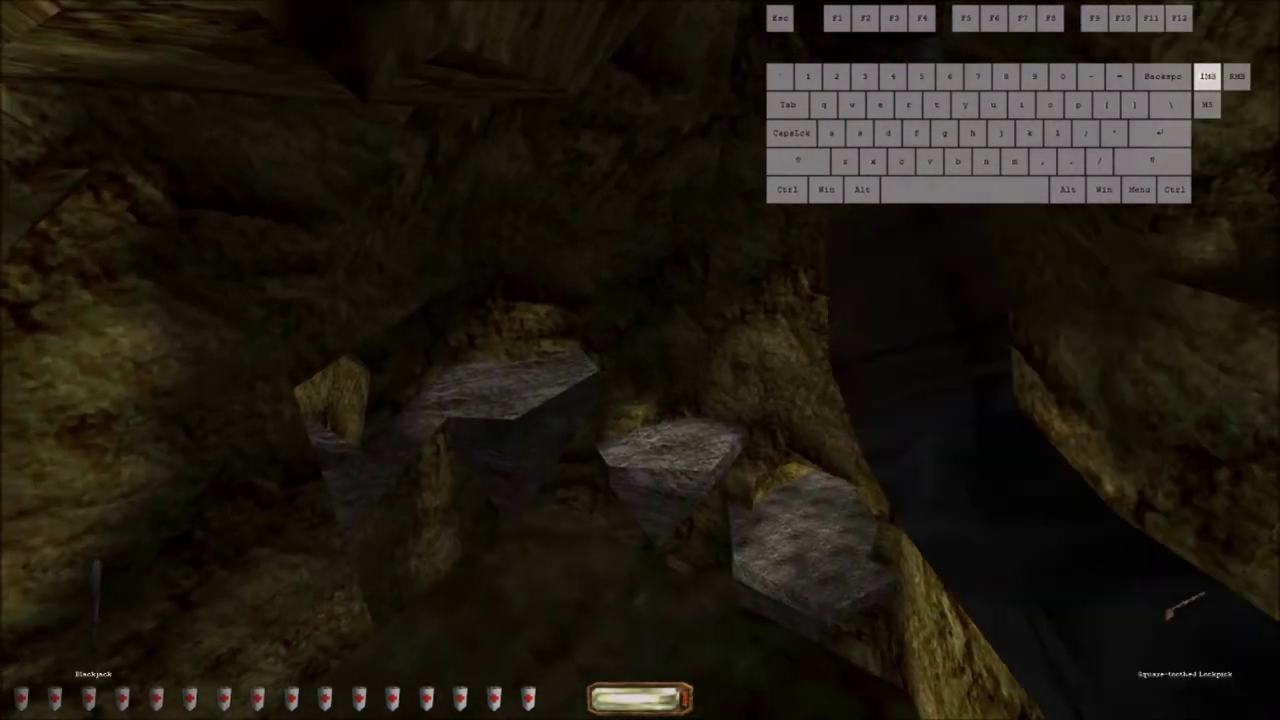
{"action": "key", "text": "s"}
Move forward over the drop and jump past the rock on the path
{"action": "key", "text": "w"}
{"action": "key", "text": "d"}
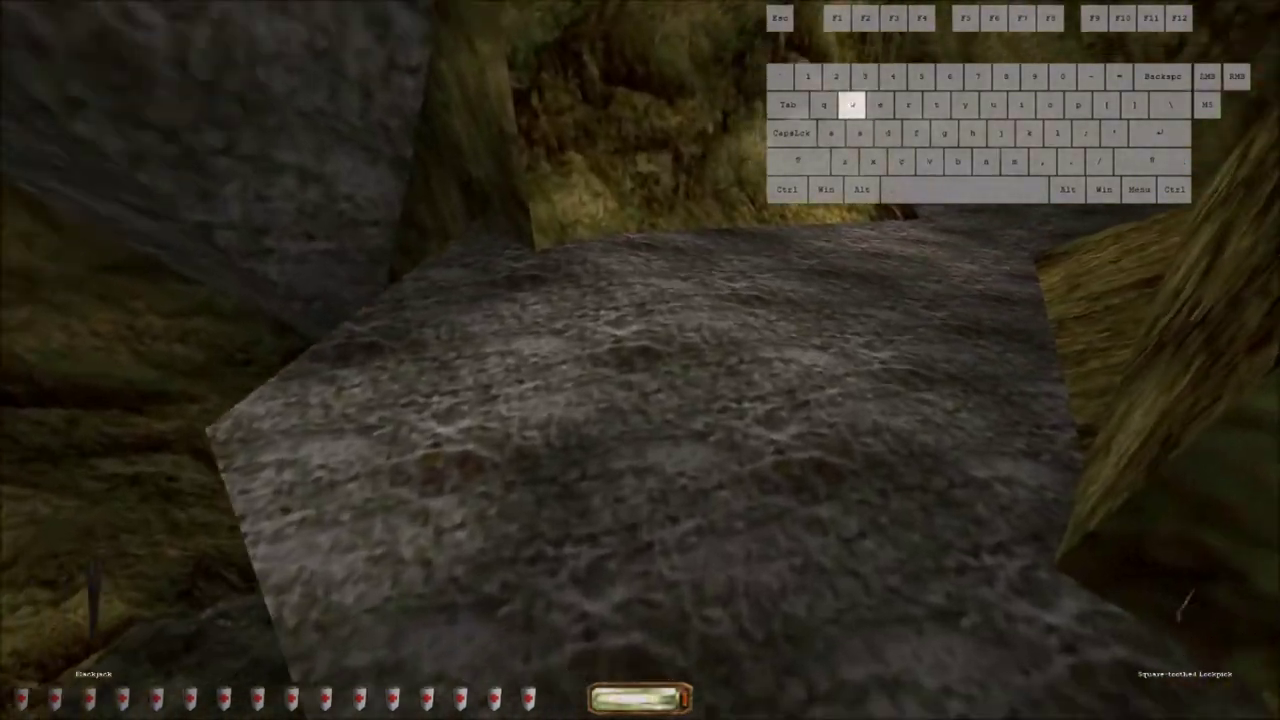
{"action": "key", "text": "d"}
{"action": "key", "text": "a"}
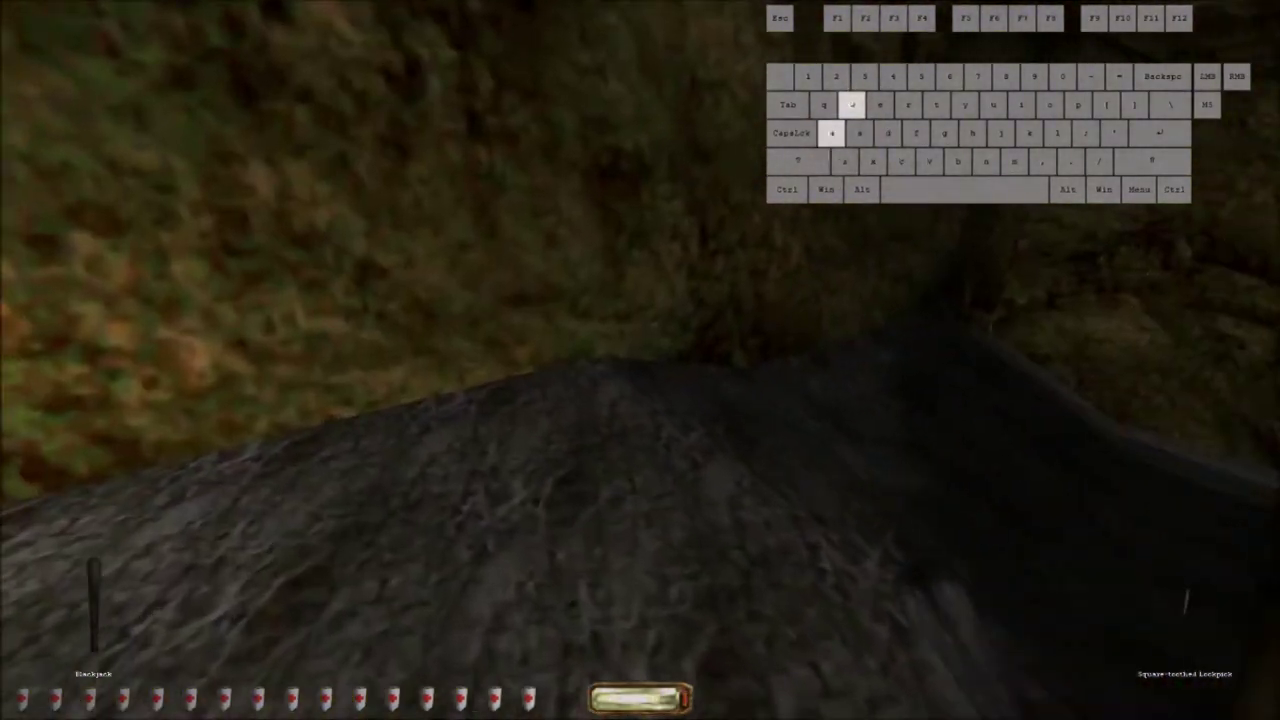
{"action": "key", "text": "d"}
{"action": "key", "text": "space"}
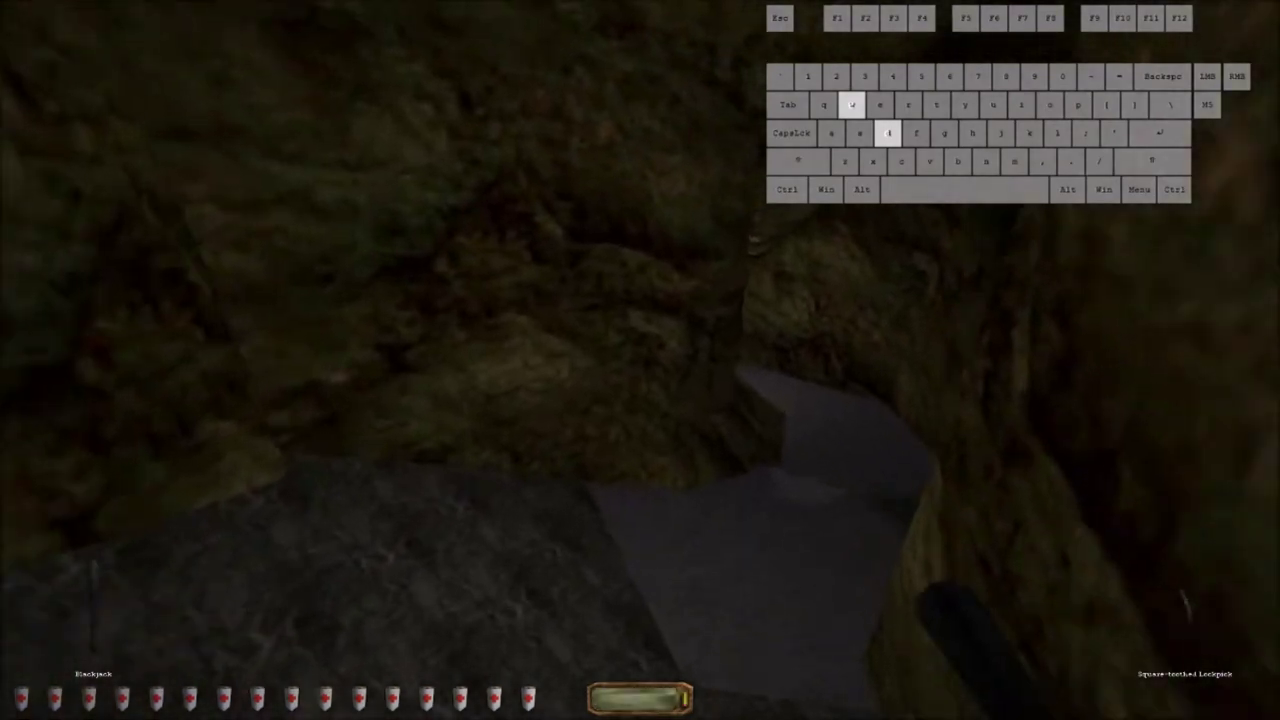
Steer through the narrow passage to the torch-lit drop, backing up at its edge
{"action": "key", "text": "a"}
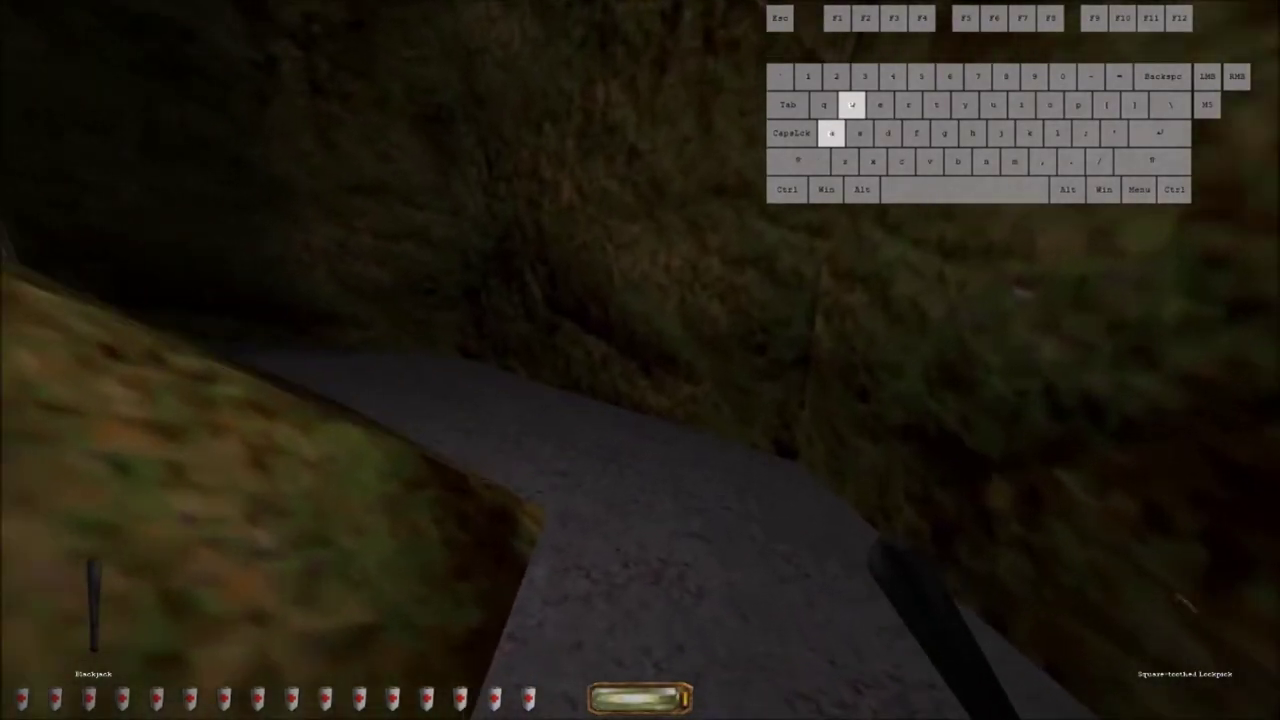
{"action": "key", "text": "d"}
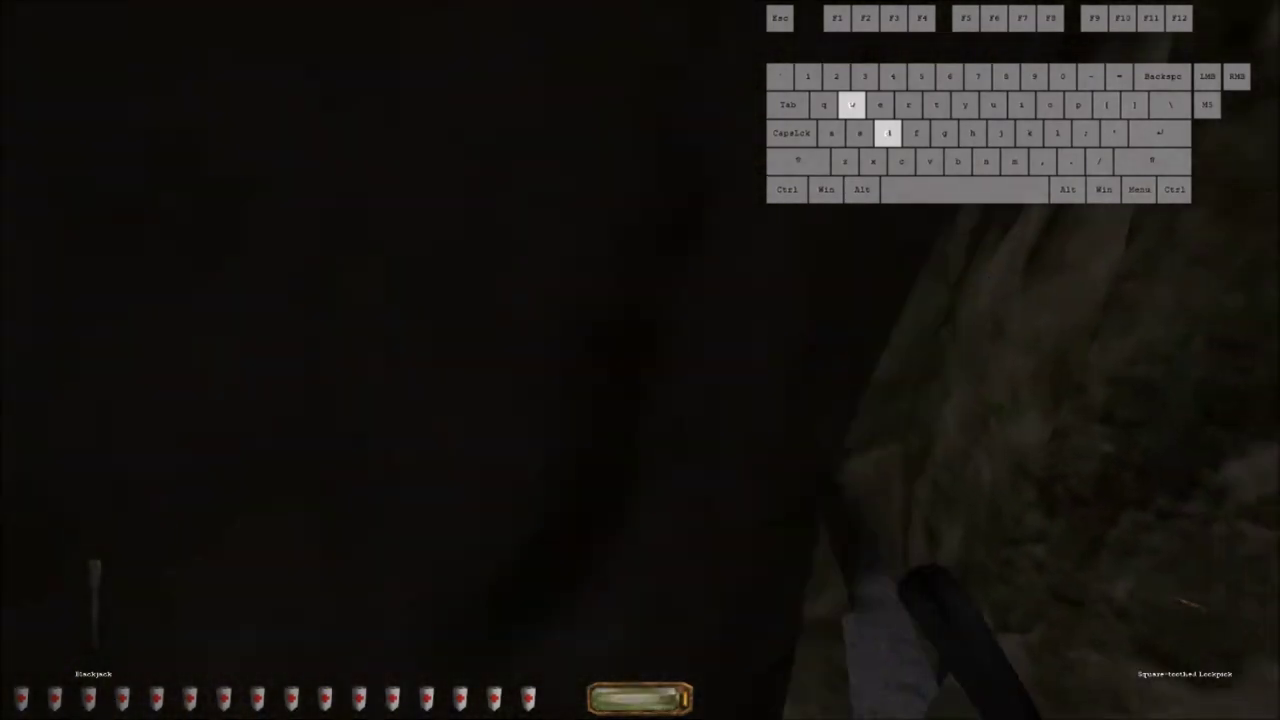
{"action": "key", "text": "a"}
{"action": "key", "text": "d"}
{"action": "key", "text": "a"}
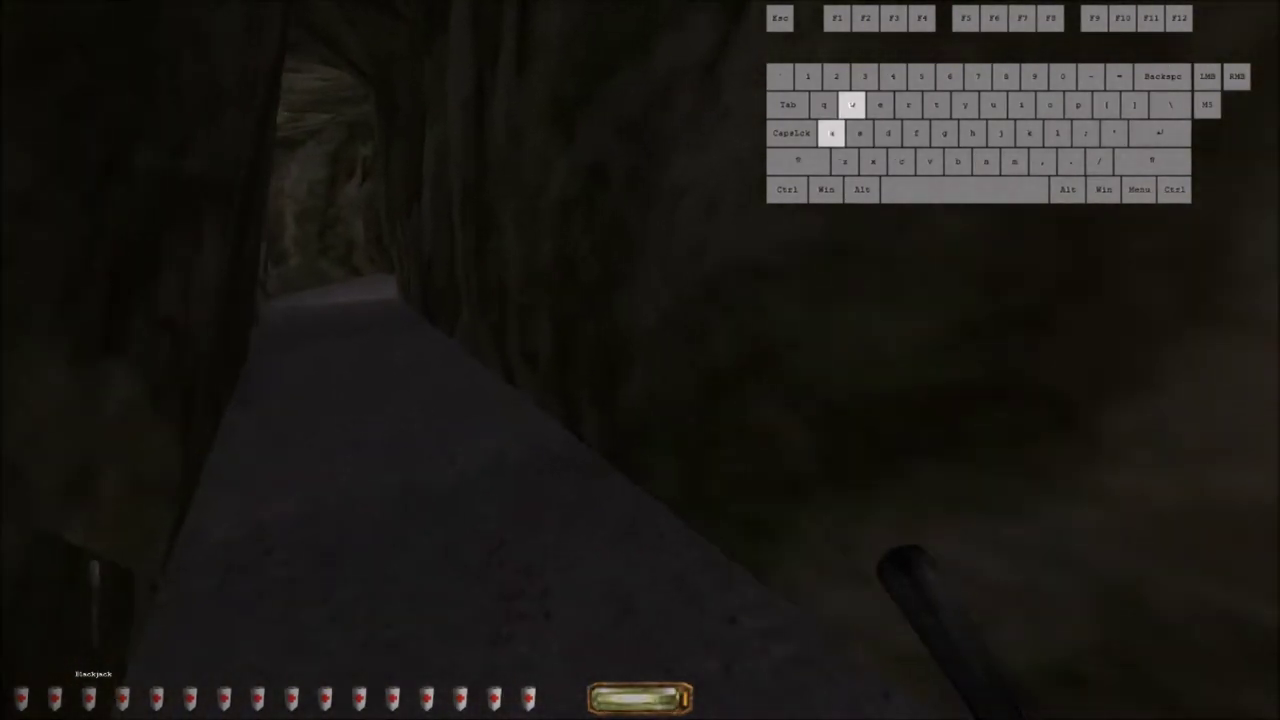
{"action": "key", "text": "d"}
{"action": "key", "text": "s"}
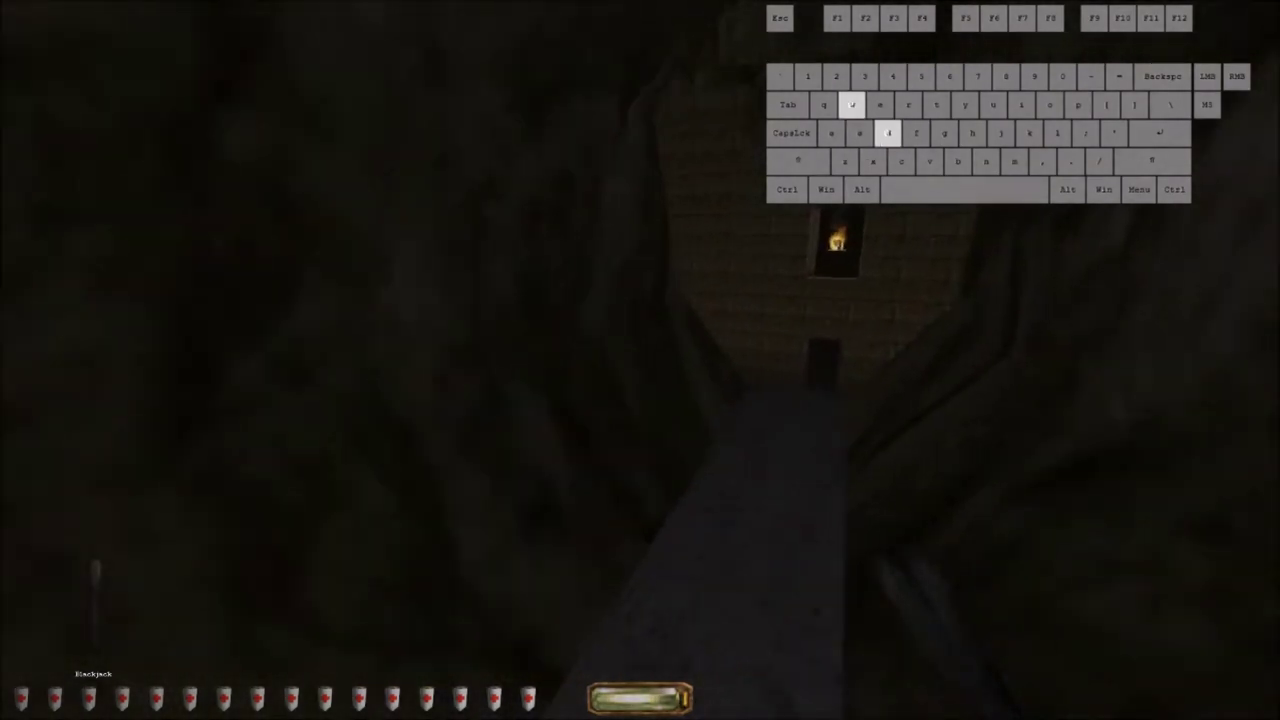
Walk off the edge toward the lava, crouching with C repeatedly mid-fall
{"action": "key", "text": "w"}
{"action": "key", "text": "a"}
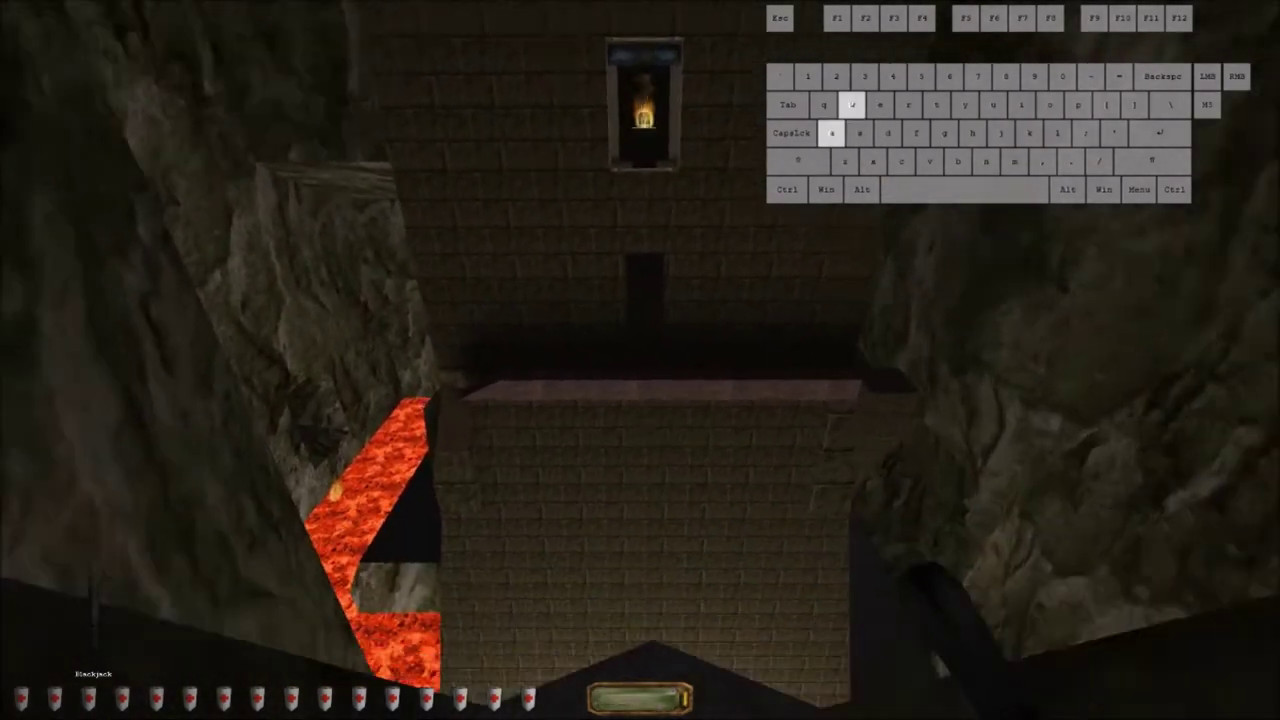
{"action": "key", "text": "c"}
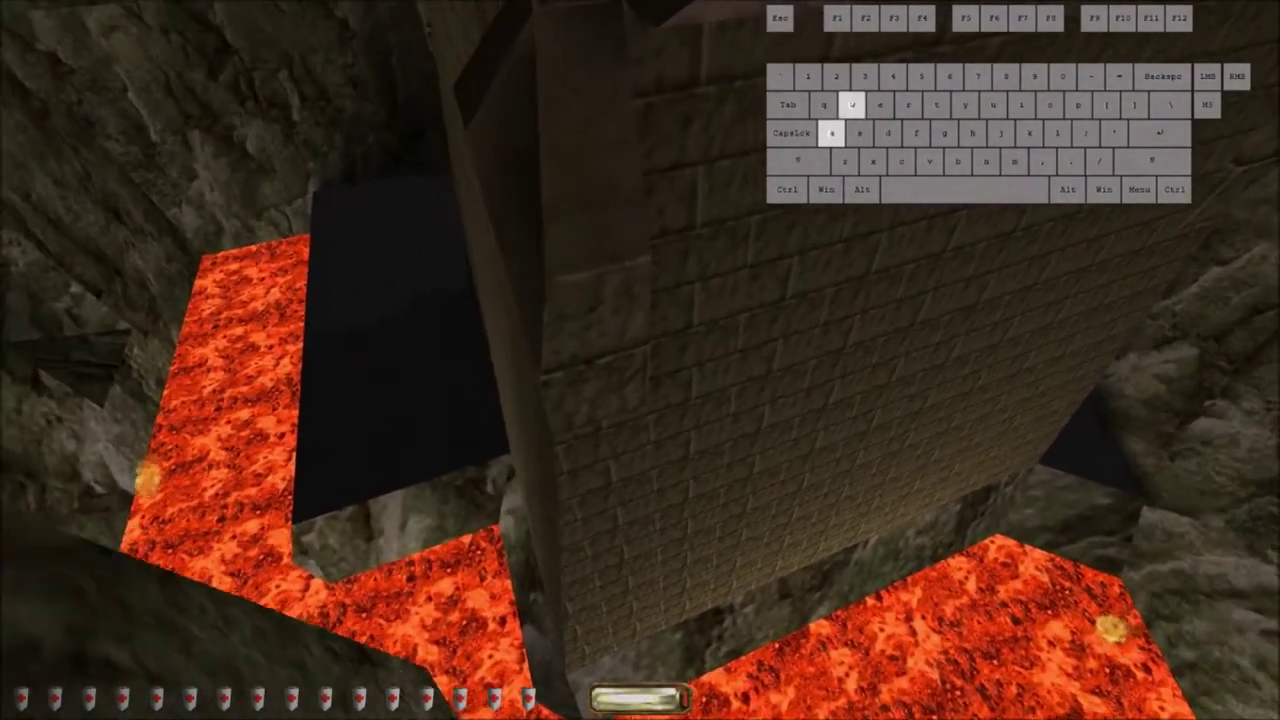
{"action": "key", "text": "c"}
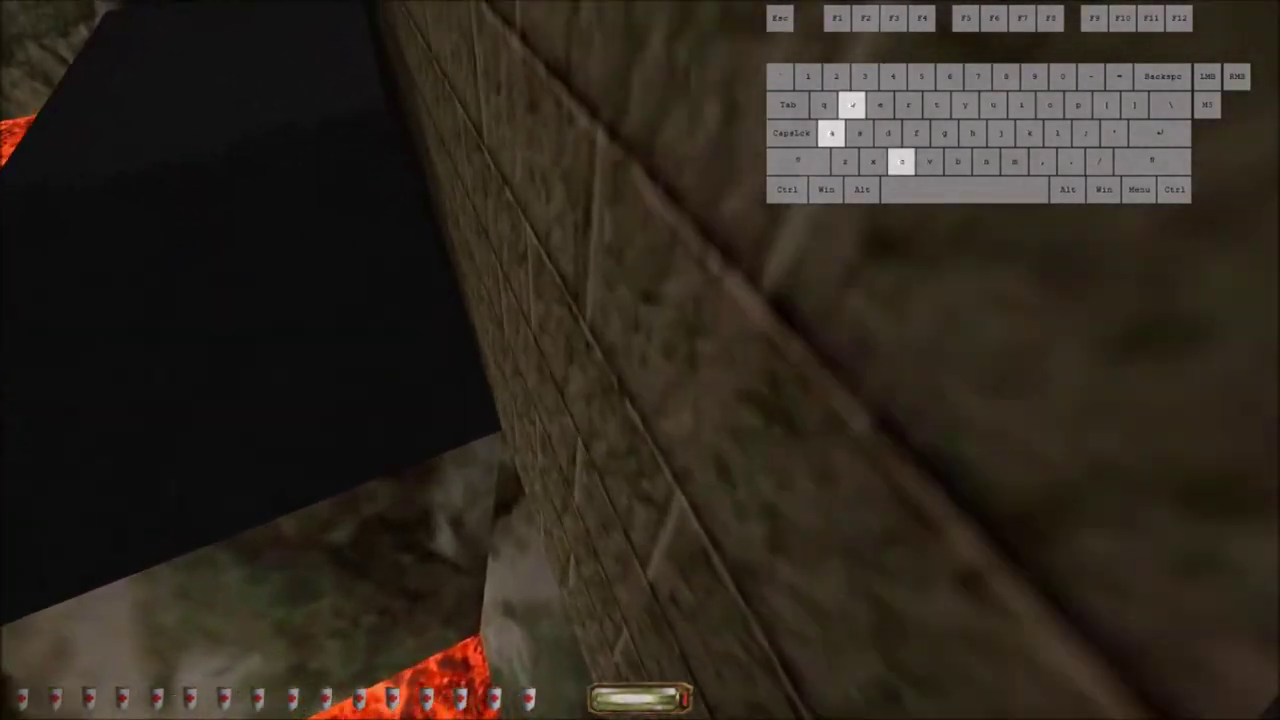
{"action": "key", "text": "c"}
{"action": "key", "text": "d"}
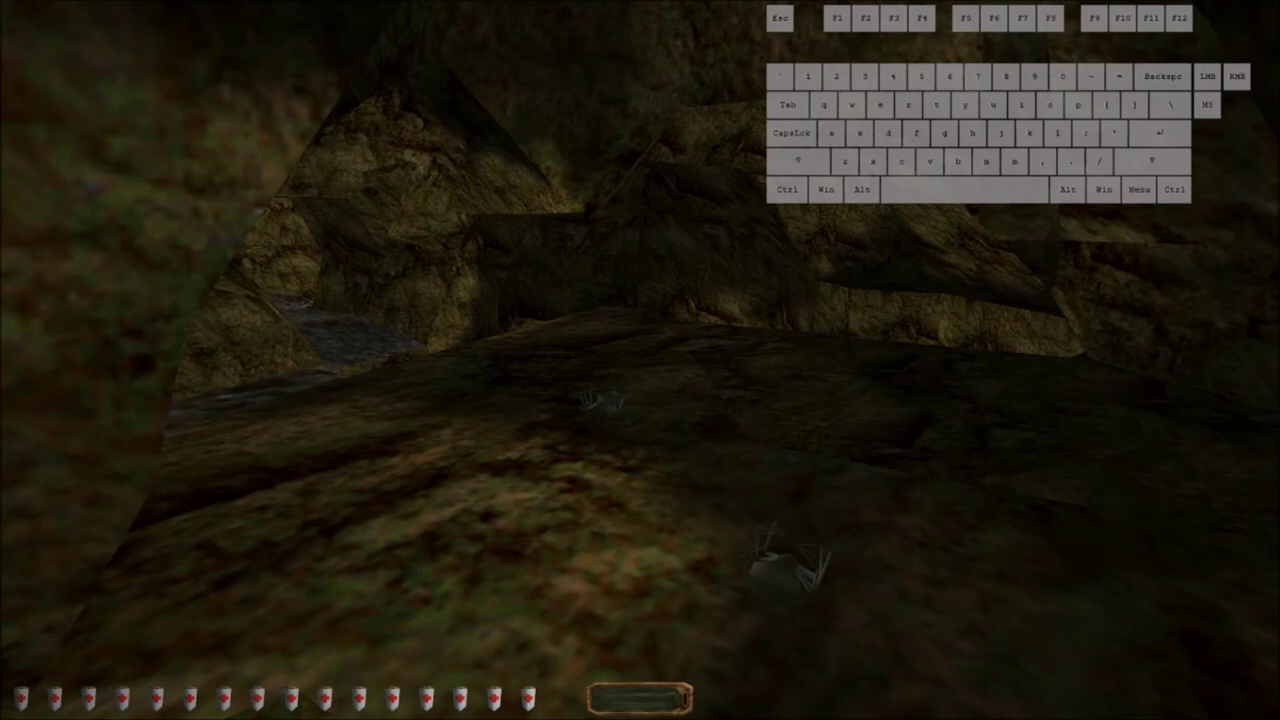
Cross the mossy cave along the stone path and jump forward
{"action": "key", "text": "w"}
{"action": "key", "text": "d"}
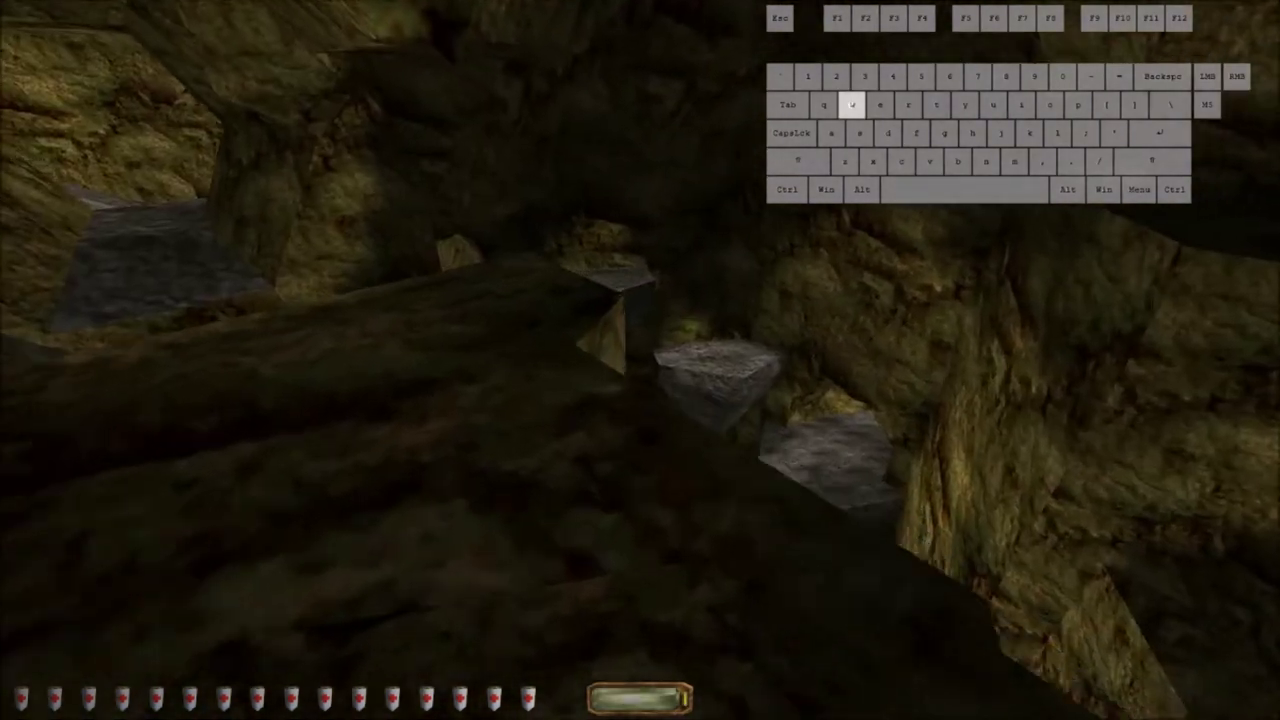
{"action": "key", "text": "a"}
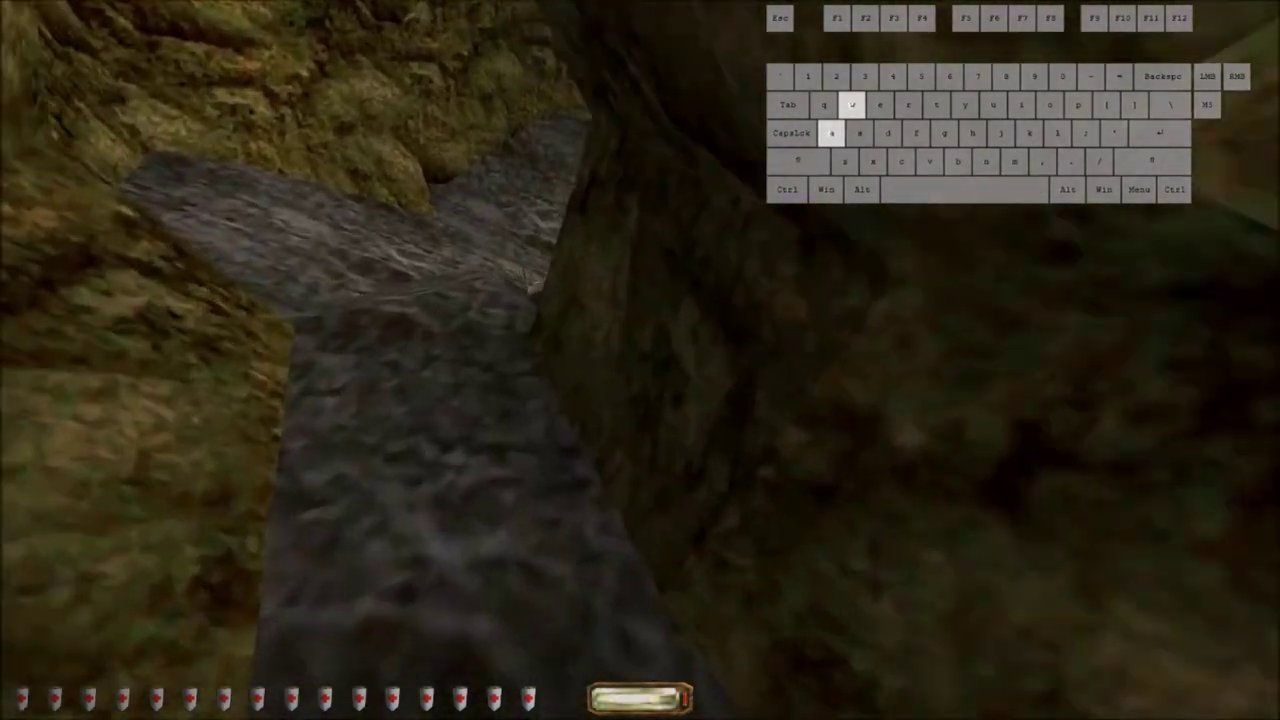
{"action": "key", "text": "w"}
{"action": "key", "text": "a"}
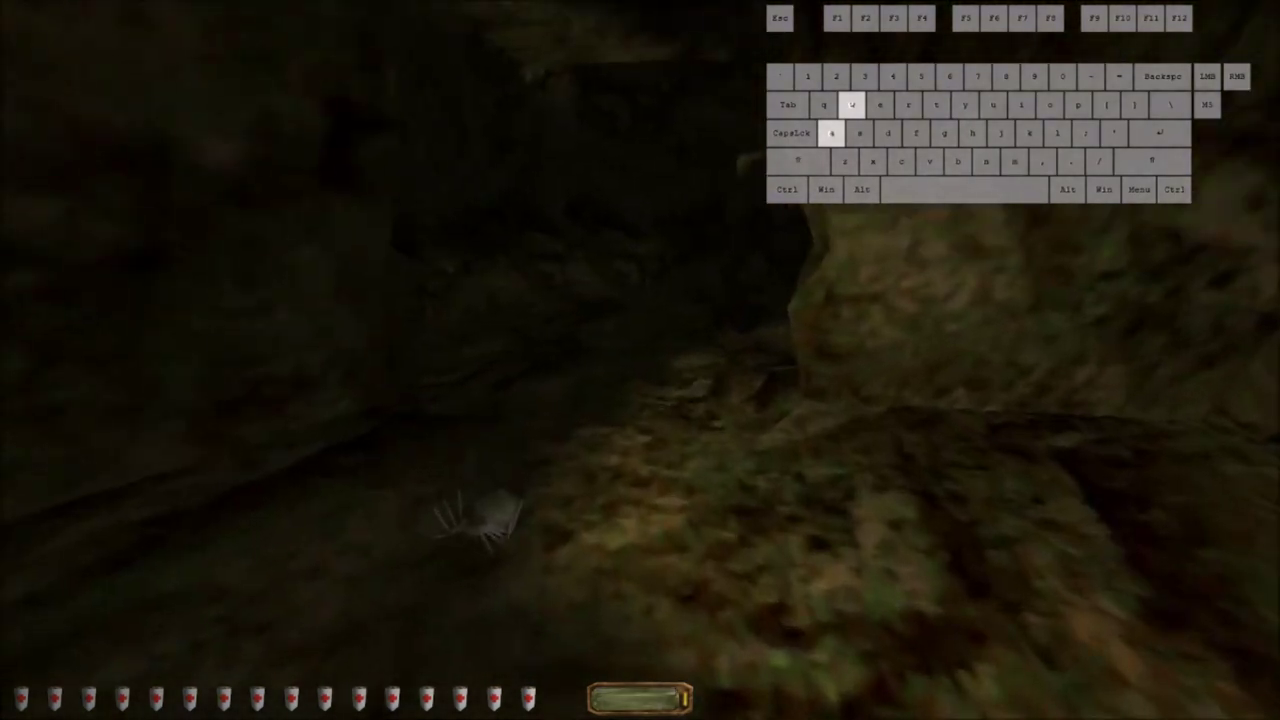
{"action": "key", "text": "space"}
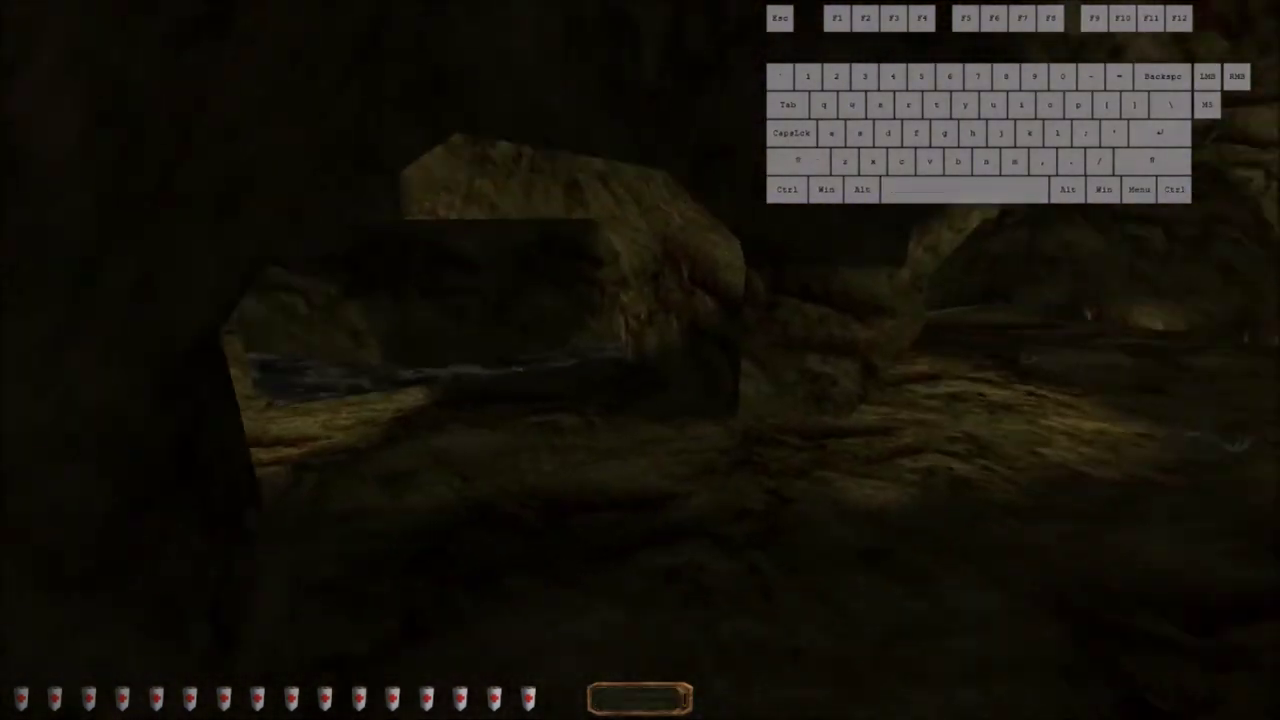
Line up with the stone blocks and leap onto the rock ledge
{"action": "key", "text": "d"}
{"action": "key", "text": "a"}
{"action": "key", "text": "w"}
{"action": "key", "text": "d"}
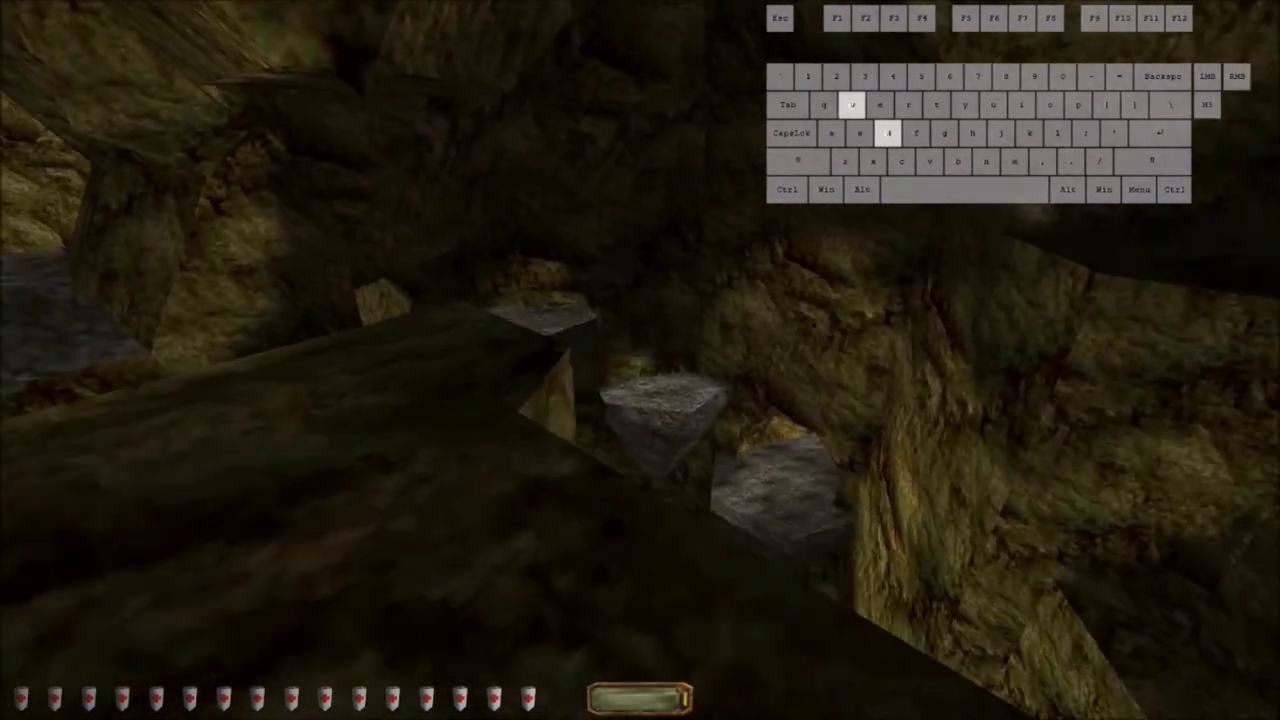
{"action": "key", "text": "space"}
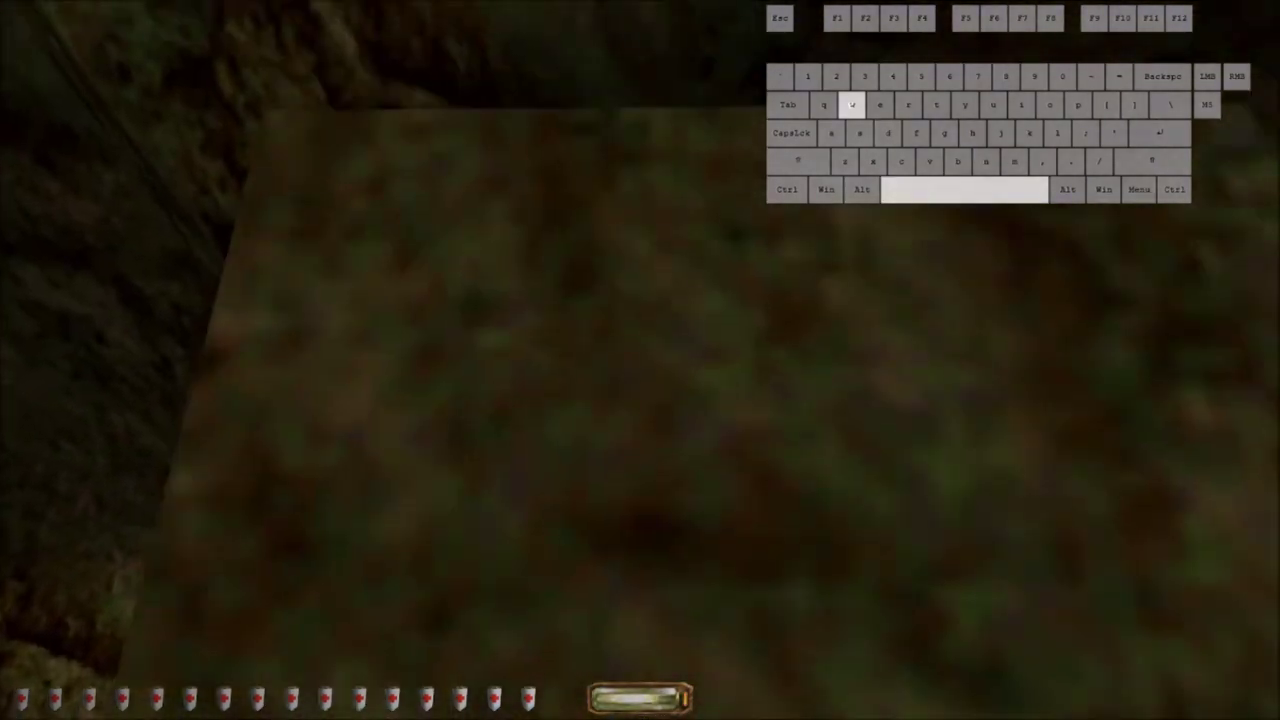
{"action": "key", "text": "d"}
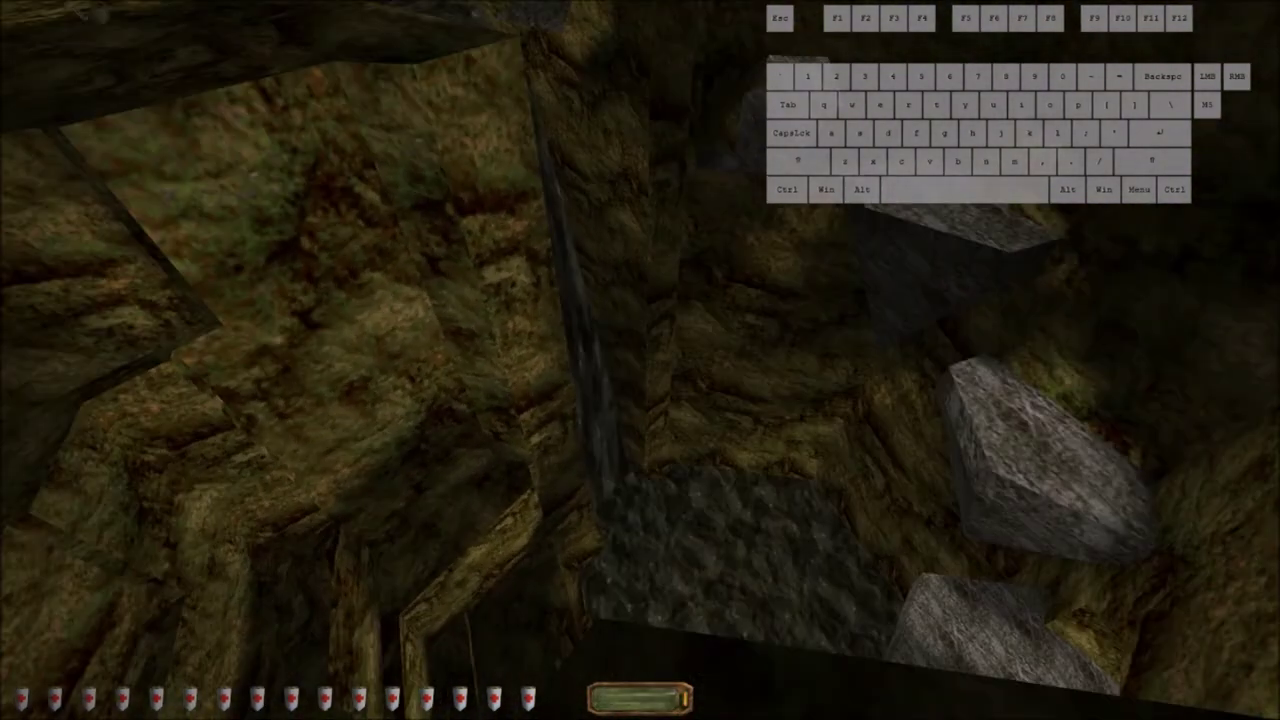